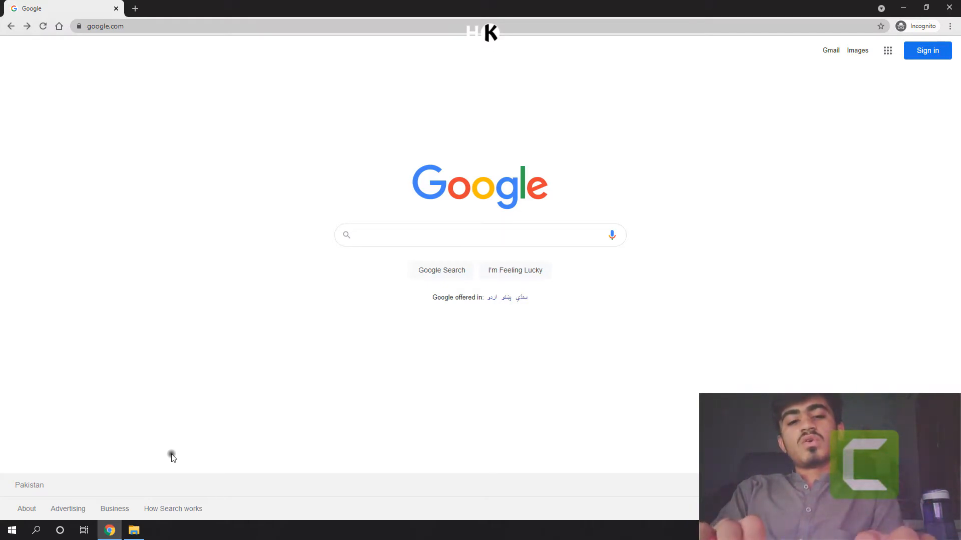
Step: Search Google for oracle virtualbox
{"action": "type", "text": "oracel"}
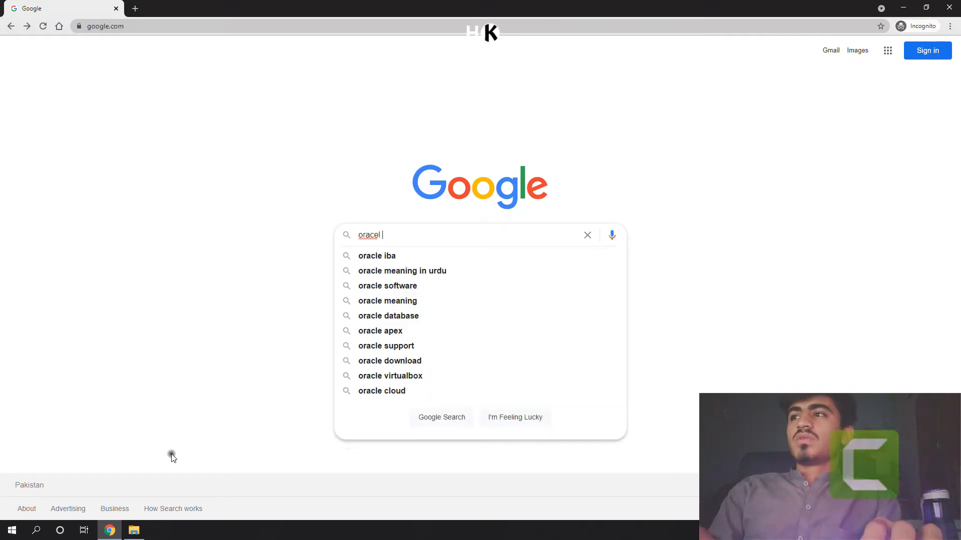
{"action": "key", "text": "BackSpace"}
{"action": "key", "text": "BackSpace"}
{"action": "key", "text": "BackSpace"}
{"action": "type", "text": "l"}
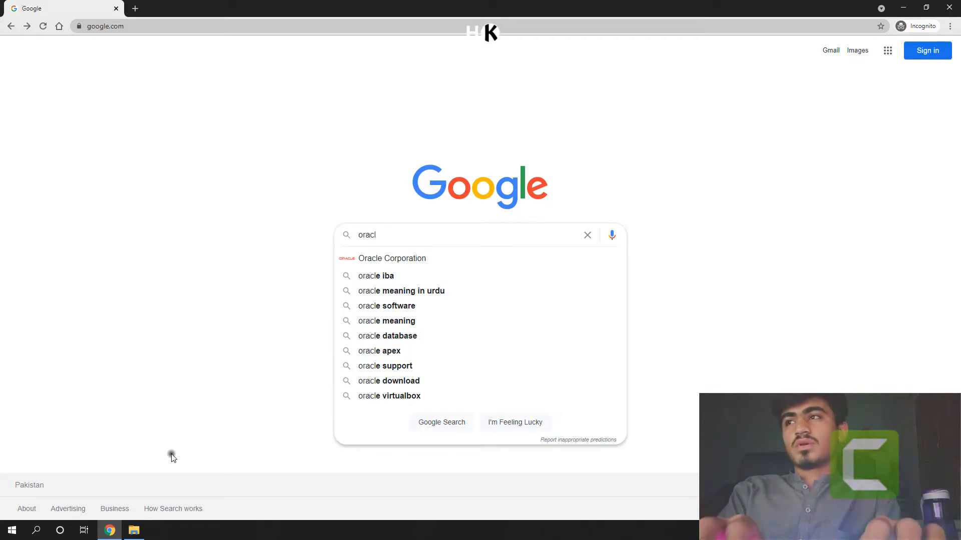
{"action": "type", "text": "cle"}
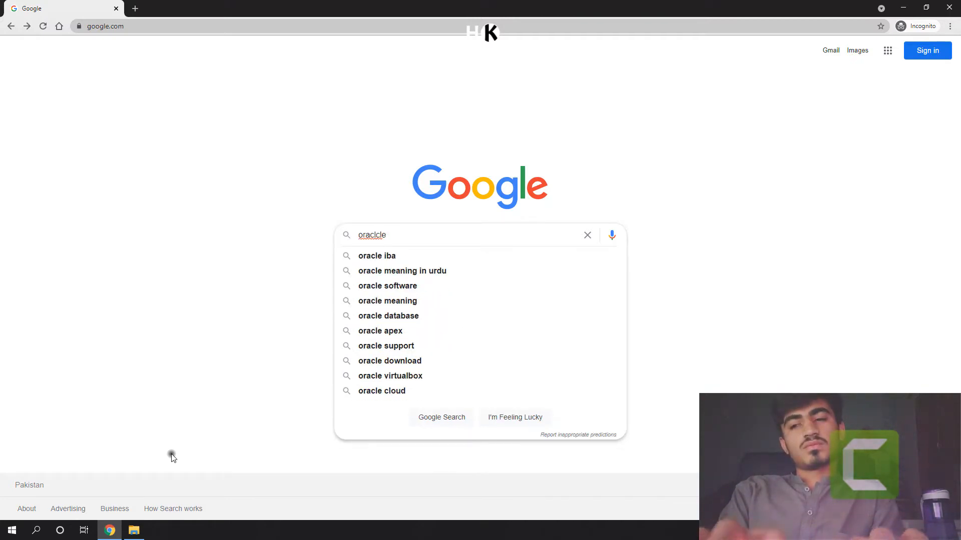
{"action": "type", "text": " viryua"}
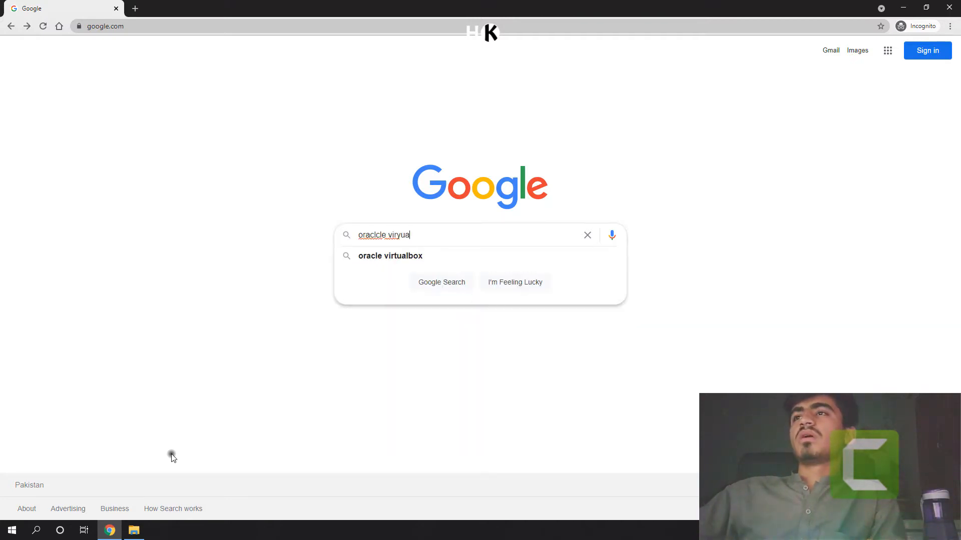
{"action": "key", "text": "Down"}
{"action": "key", "text": "Return"}
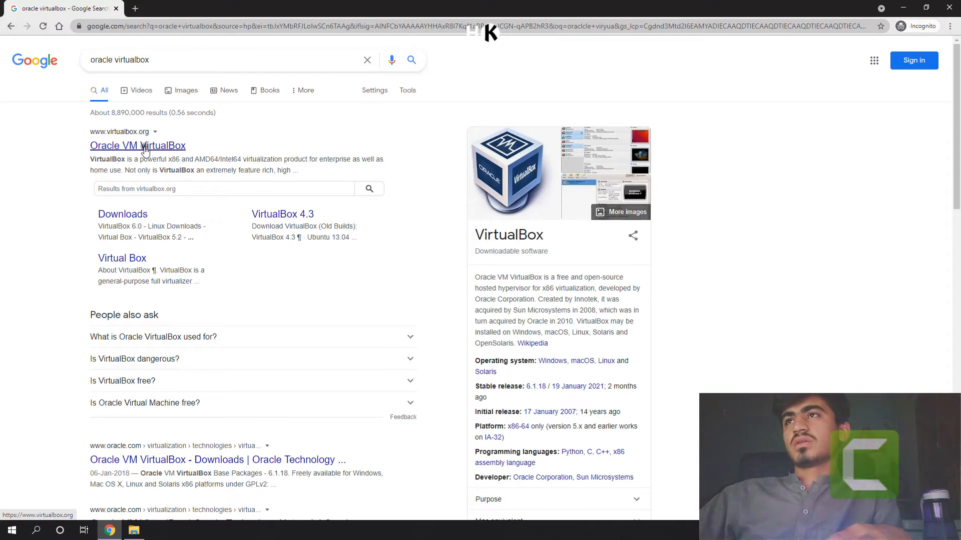
Step: Open the Oracle VM VirtualBox search result in a new tab and go to the VirtualBox 6.1 download page
{"action": "right_click", "coordinate": [144, 149]}
{"action": "left_click", "coordinate": [173, 155]}
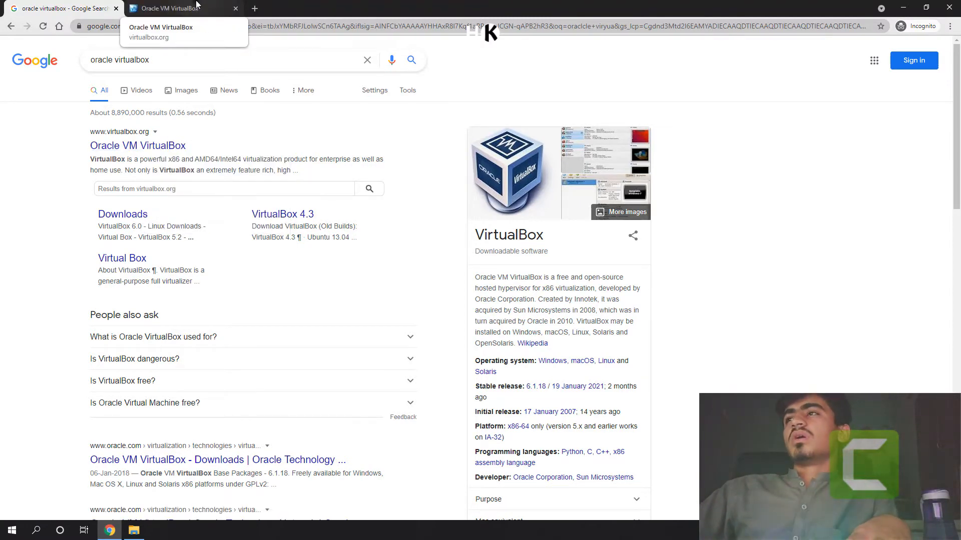
{"action": "left_click", "coordinate": [196, 5]}
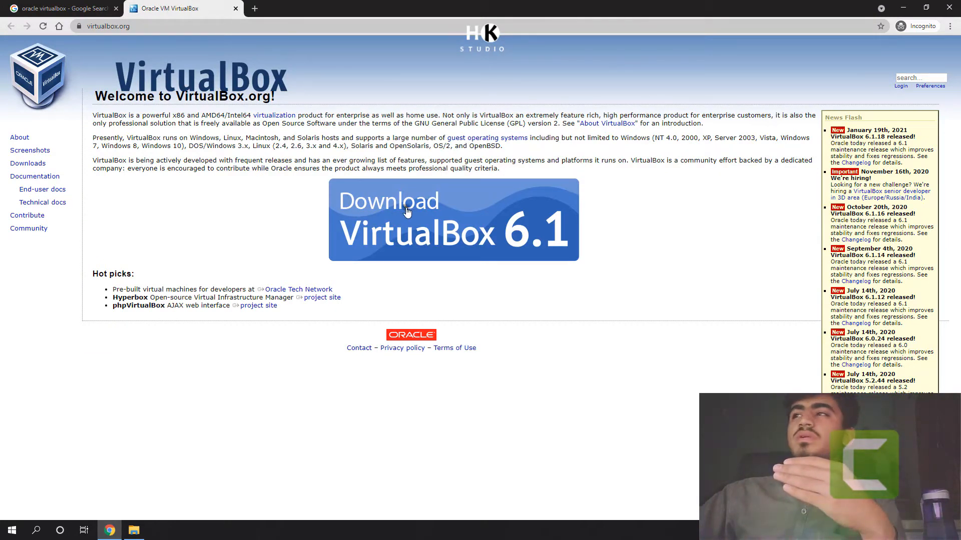
{"action": "left_click", "coordinate": [434, 221]}
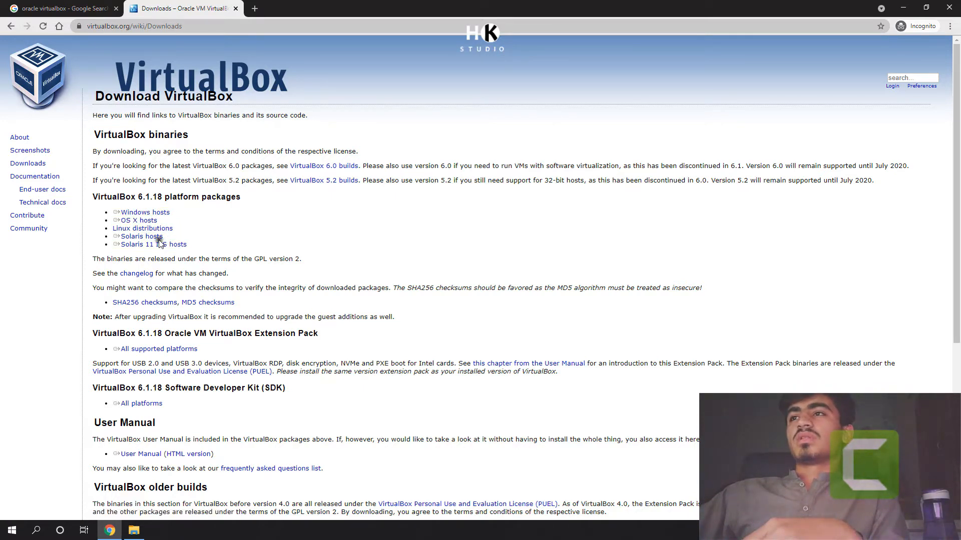
Step: Start downloading the VirtualBox 6.1.18 platform package for Windows hosts and cancel the running download
{"action": "scroll", "coordinate": [164, 294], "scroll_direction": "down", "scroll_amount": 1}
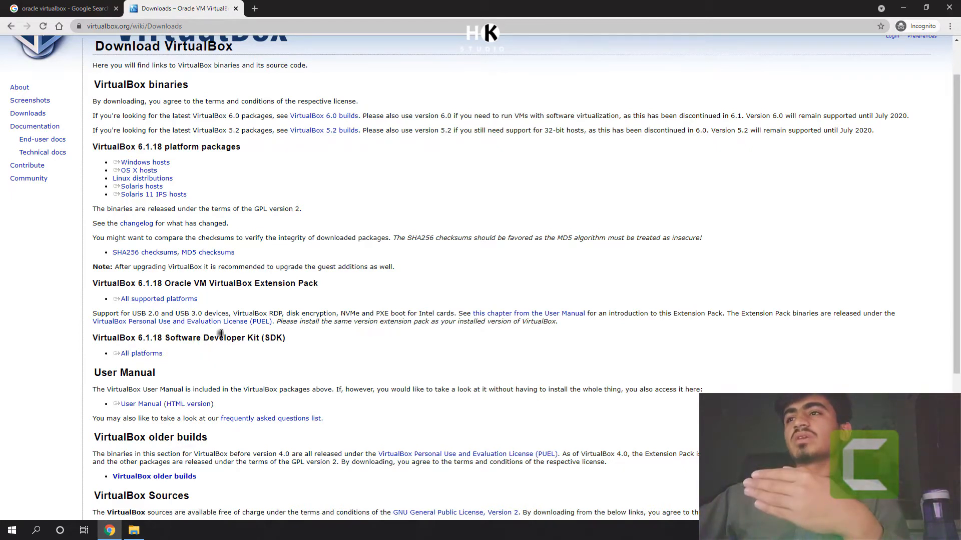
{"action": "scroll", "coordinate": [283, 273], "scroll_direction": "down", "scroll_amount": 4}
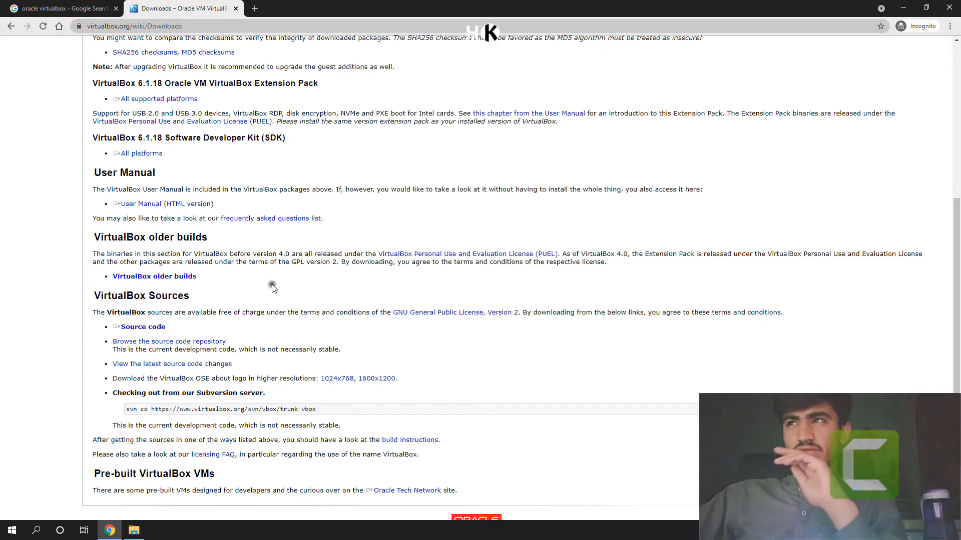
{"action": "scroll", "coordinate": [272, 288], "scroll_direction": "up", "scroll_amount": 5}
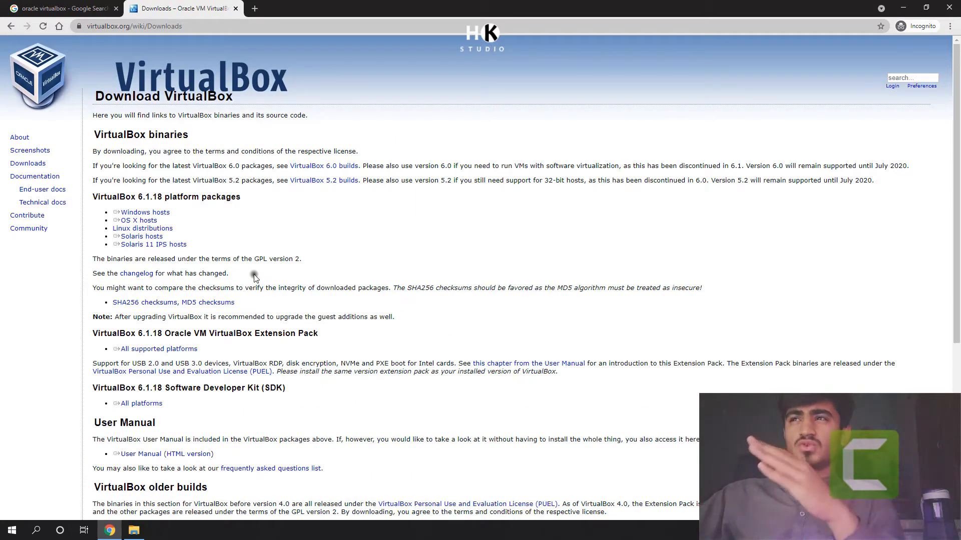
{"action": "left_click", "coordinate": [150, 214]}
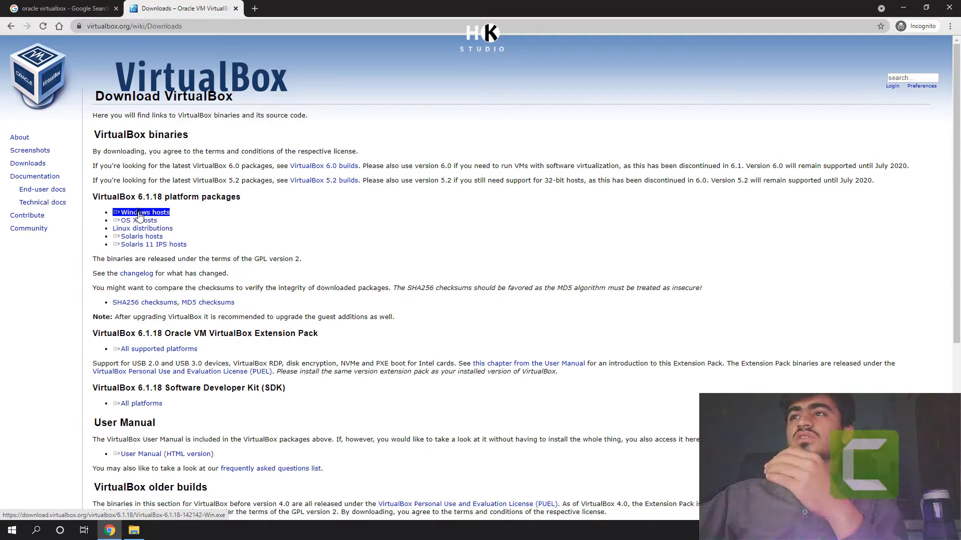
{"action": "left_click", "coordinate": [139, 215]}
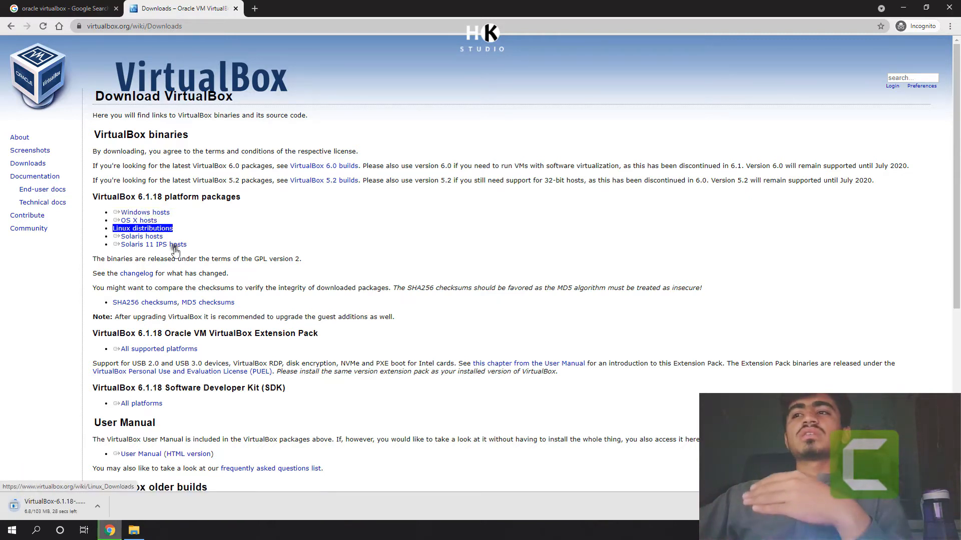
{"action": "right_click", "coordinate": [68, 510]}
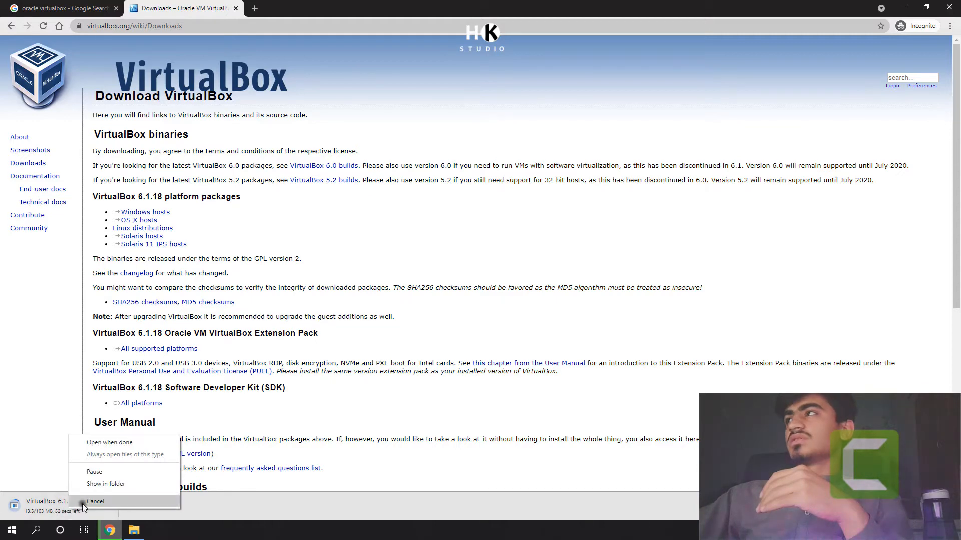
{"action": "left_click", "coordinate": [84, 502]}
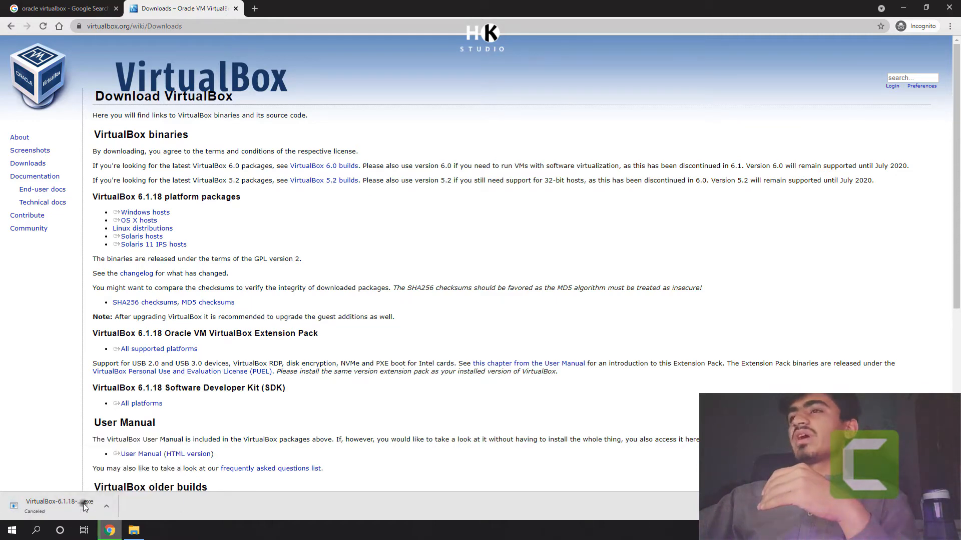
Step: Switch to the Downloads folder in File Explorer, run the VirtualBox-6.1.18-142142-Win installer and proceed past its welcome page
{"action": "left_click", "coordinate": [895, 9]}
{"action": "left_click", "coordinate": [134, 531]}
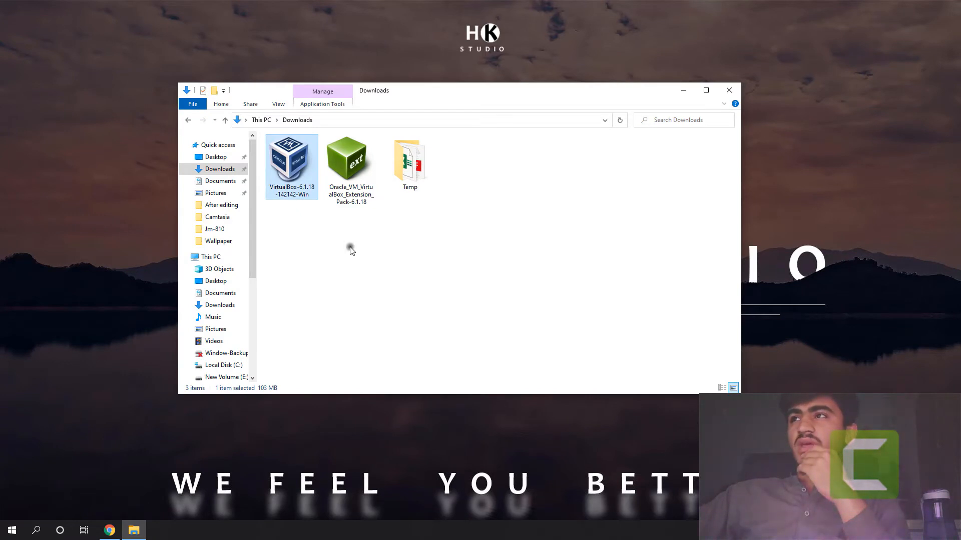
{"action": "left_click", "coordinate": [353, 165]}
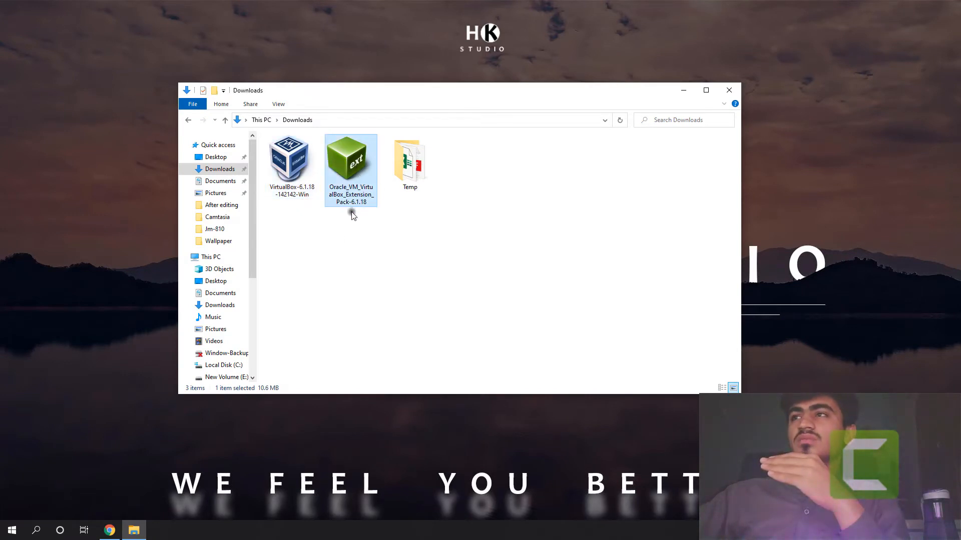
{"action": "left_click", "coordinate": [303, 174]}
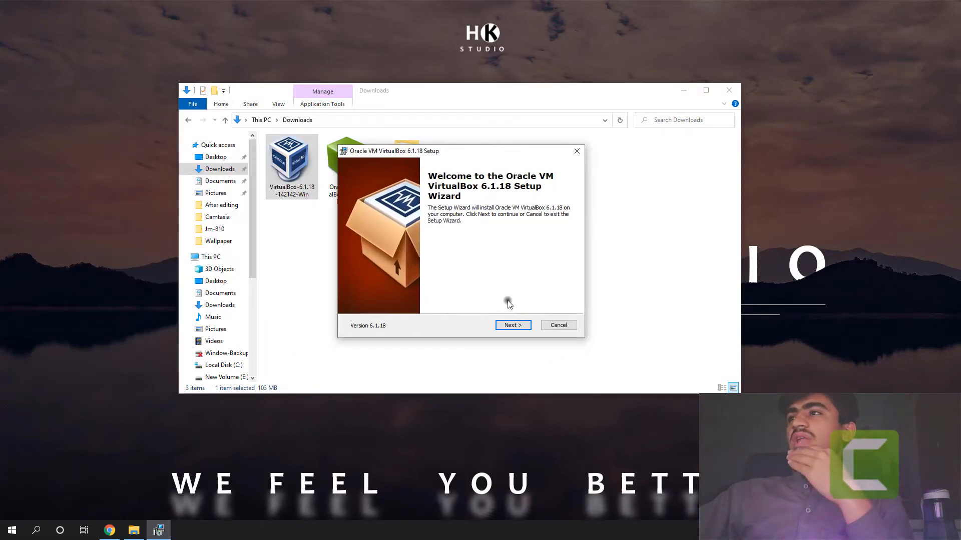
{"action": "left_click", "coordinate": [514, 326]}
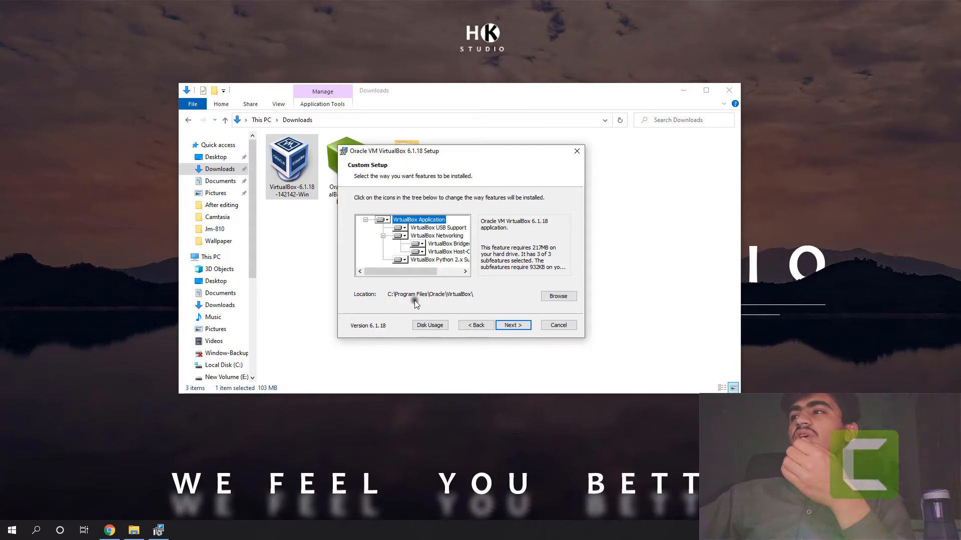
{"action": "left_click", "coordinate": [559, 297]}
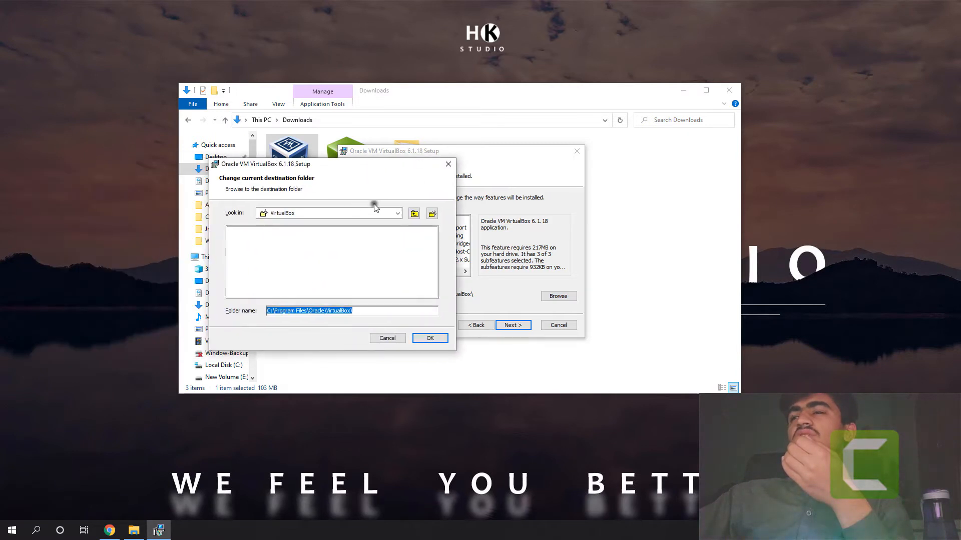
{"action": "left_click", "coordinate": [398, 214]}
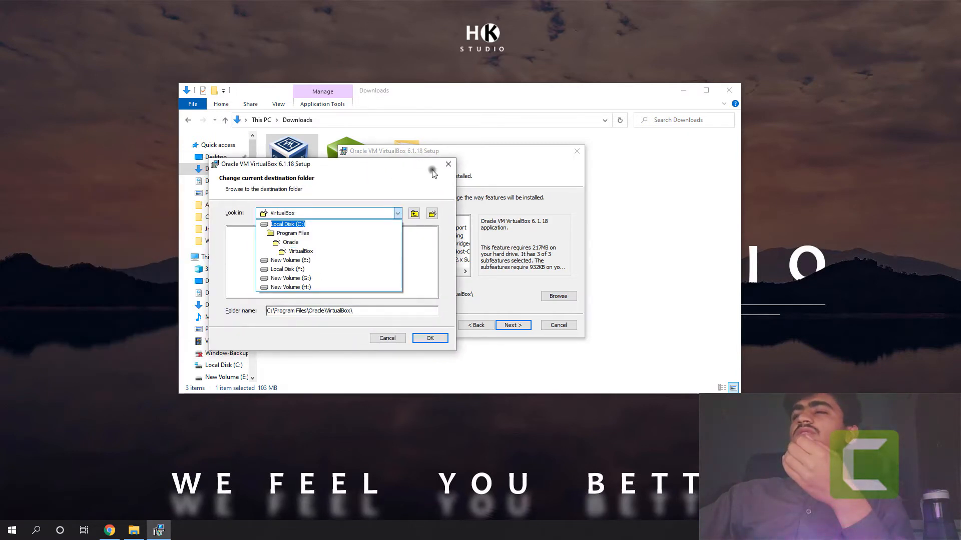
{"action": "left_click", "coordinate": [450, 166]}
{"action": "left_click", "coordinate": [450, 165]}
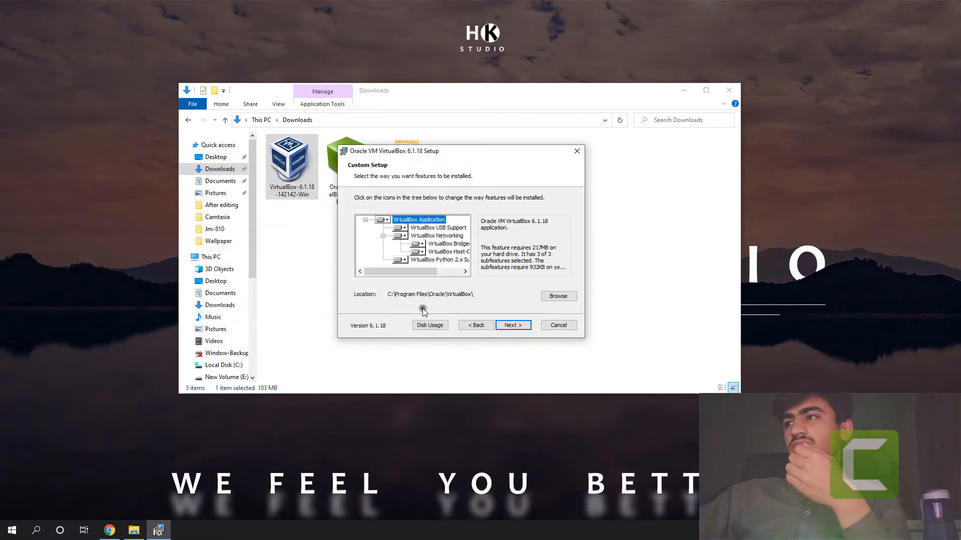
Step: Install VirtualBox 6.1.18 with the default features, location and shortcut options, accept the network interfaces warning, and finish with the program set to start
{"action": "left_click", "coordinate": [513, 326]}
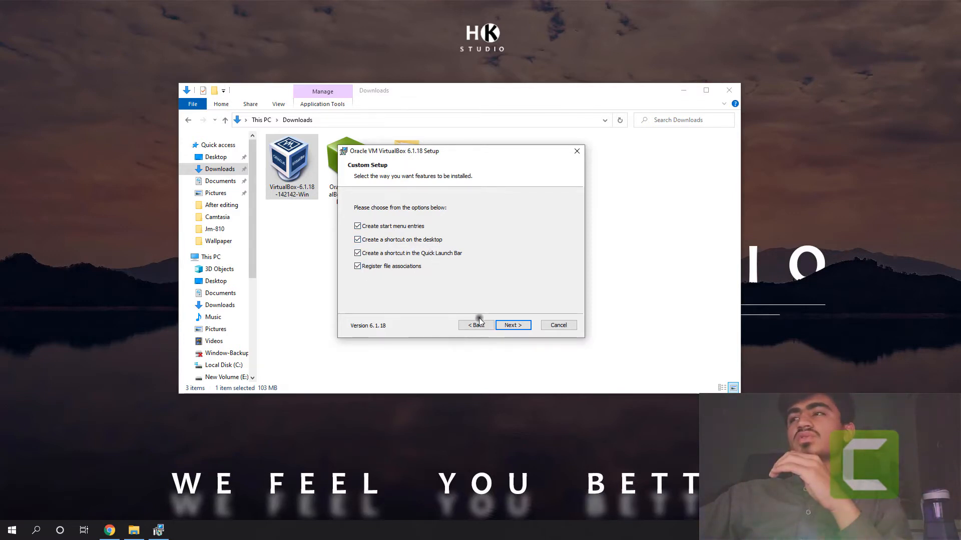
{"action": "left_click", "coordinate": [510, 327]}
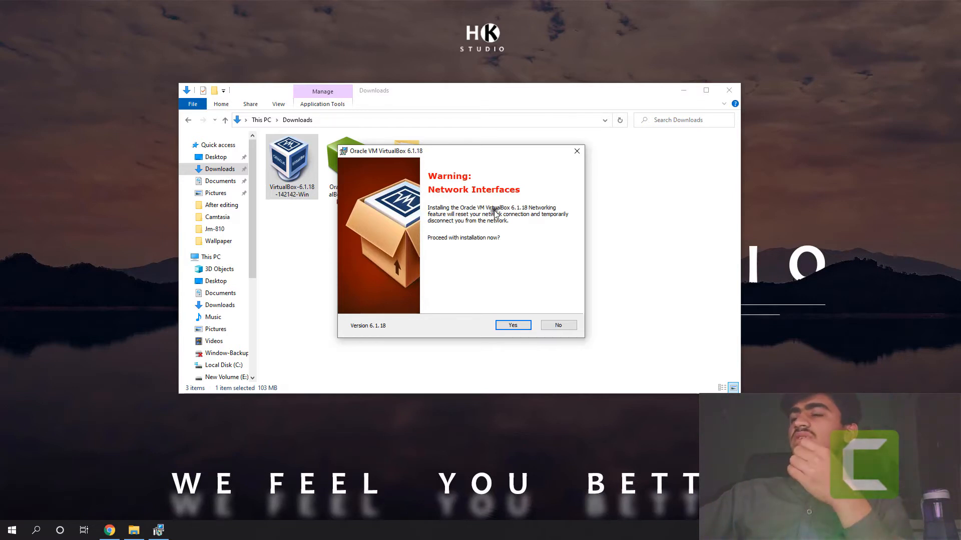
{"action": "left_click", "coordinate": [513, 326]}
{"action": "left_click", "coordinate": [514, 325]}
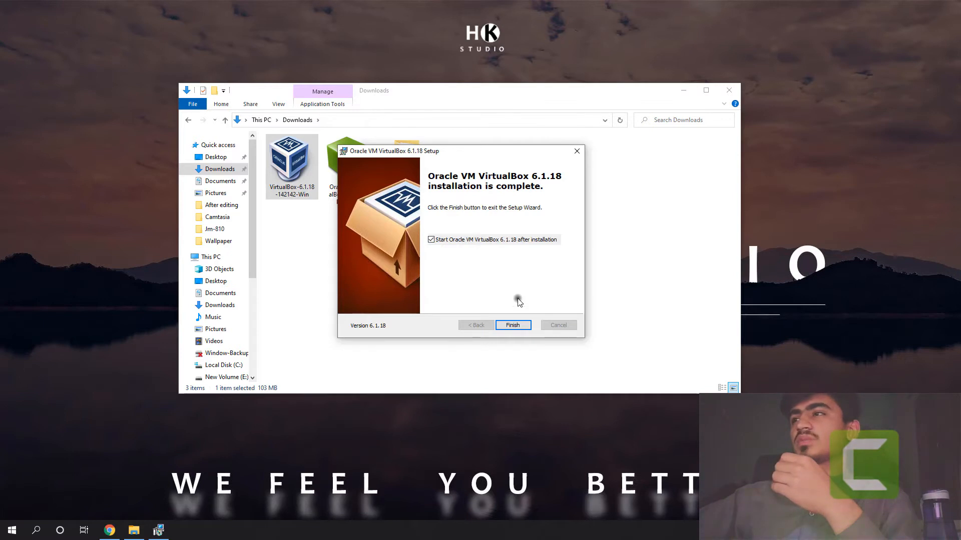
{"action": "left_click", "coordinate": [513, 325]}
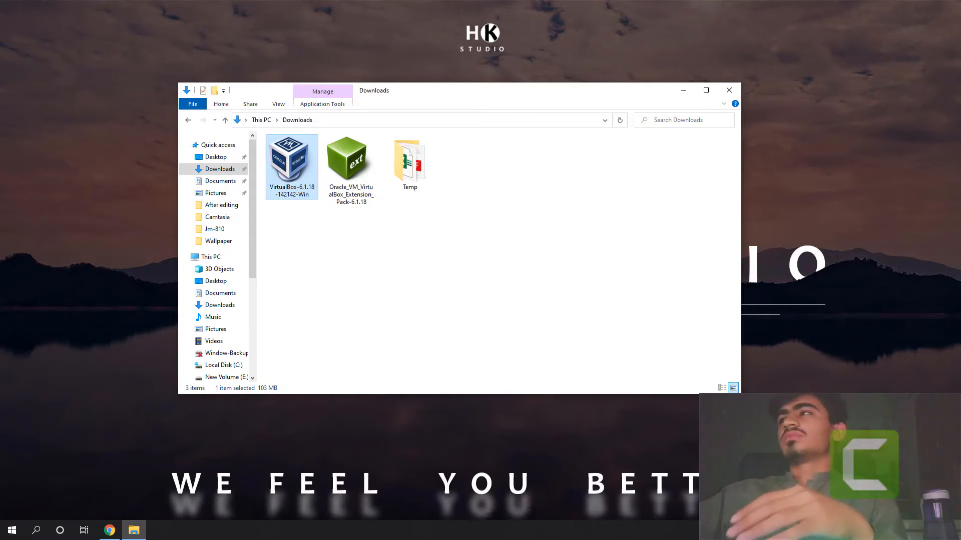
Step: Minimize the Downloads window behind VirtualBox Manager and start creating a new virtual machine
{"action": "left_click_drag", "start_coordinate": [677, 199], "coordinate": [601, 131]}
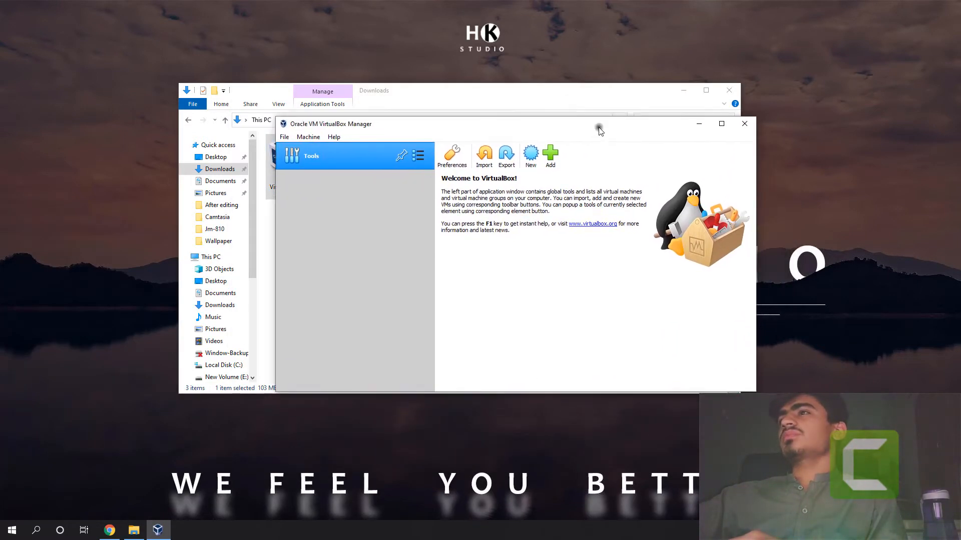
{"action": "left_click", "coordinate": [684, 90]}
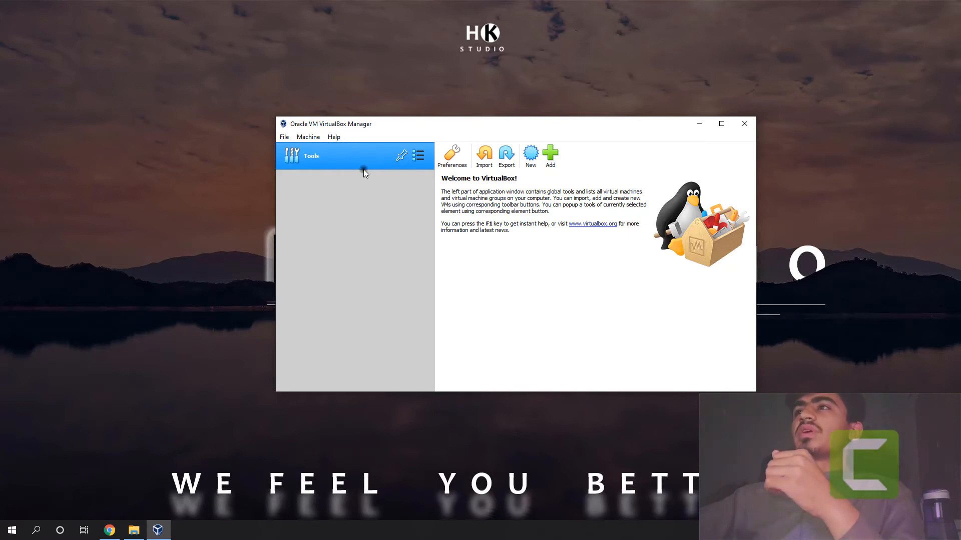
{"action": "left_click", "coordinate": [286, 138]}
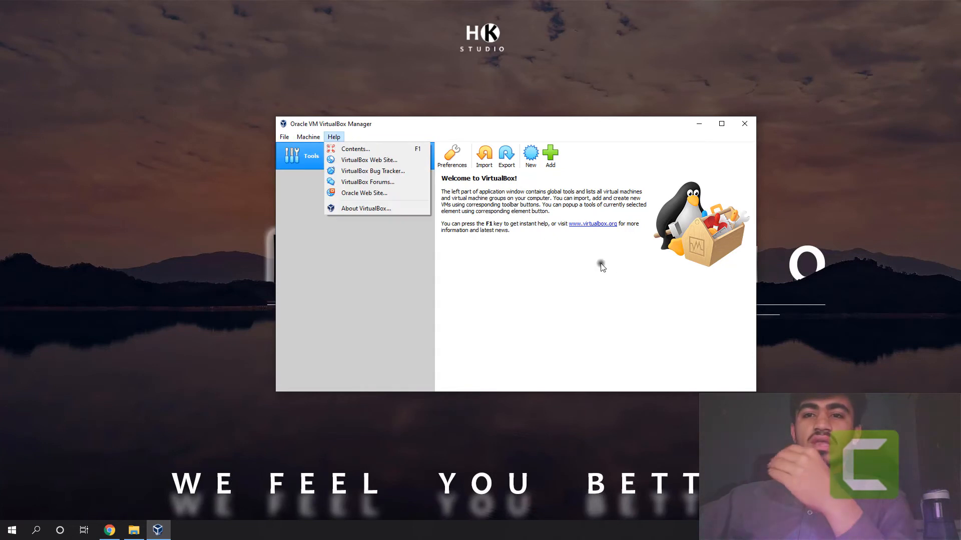
{"action": "mouse_move", "coordinate": [308, 137]}
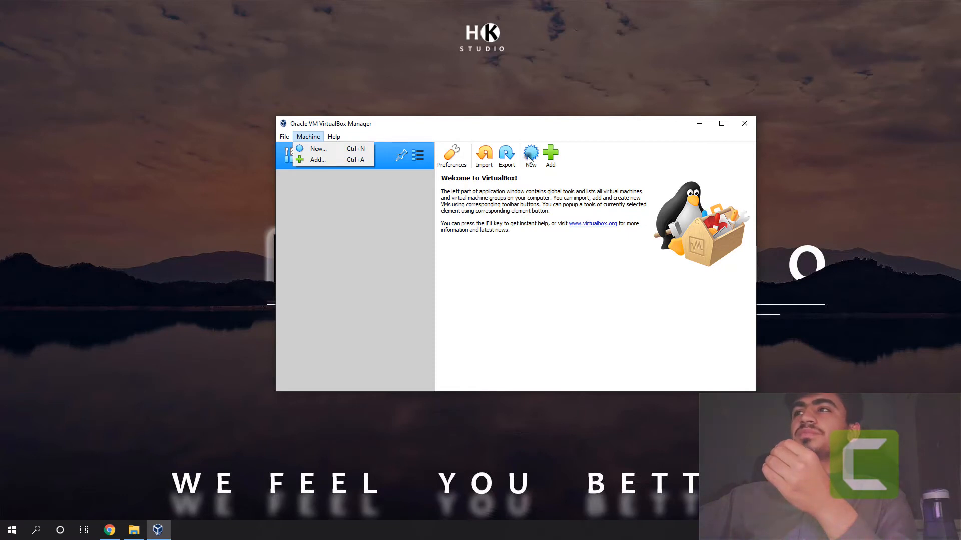
{"action": "left_click", "coordinate": [342, 148]}
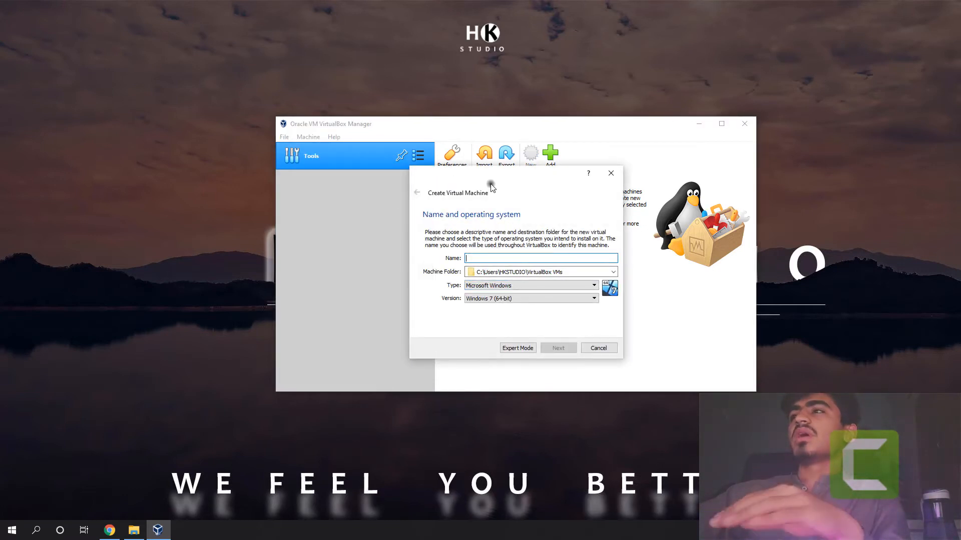
Step: Name the new machine Virtual-Computer, choose type Microsoft Windows, keep version Windows 7 (64-bit) and proceed to the memory size
{"action": "mouse_move", "coordinate": [491, 182]}
{"action": "left_mouse_down"}
{"action": "mouse_move", "coordinate": [480, 178]}
{"action": "mouse_move", "coordinate": [505, 185]}
{"action": "left_mouse_up"}
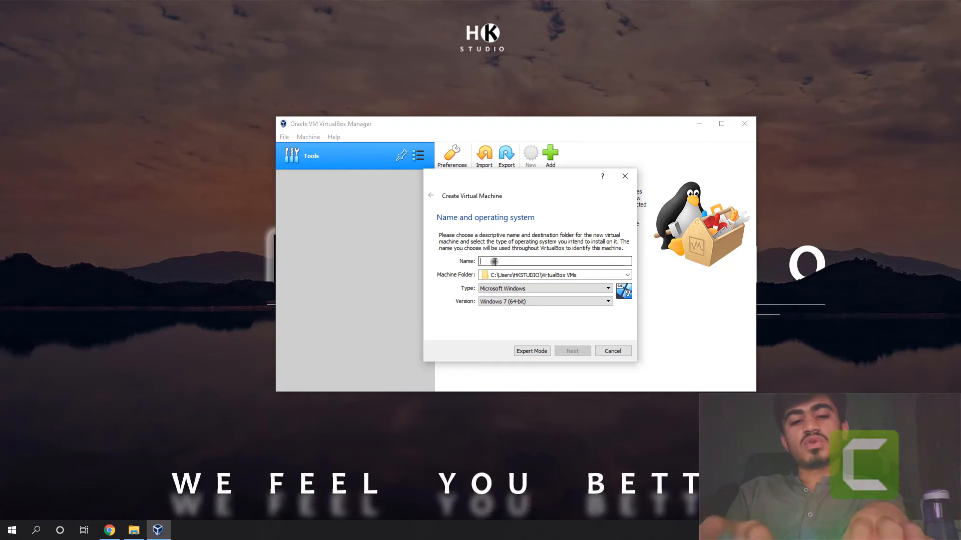
{"action": "type", "text": "Virtual"}
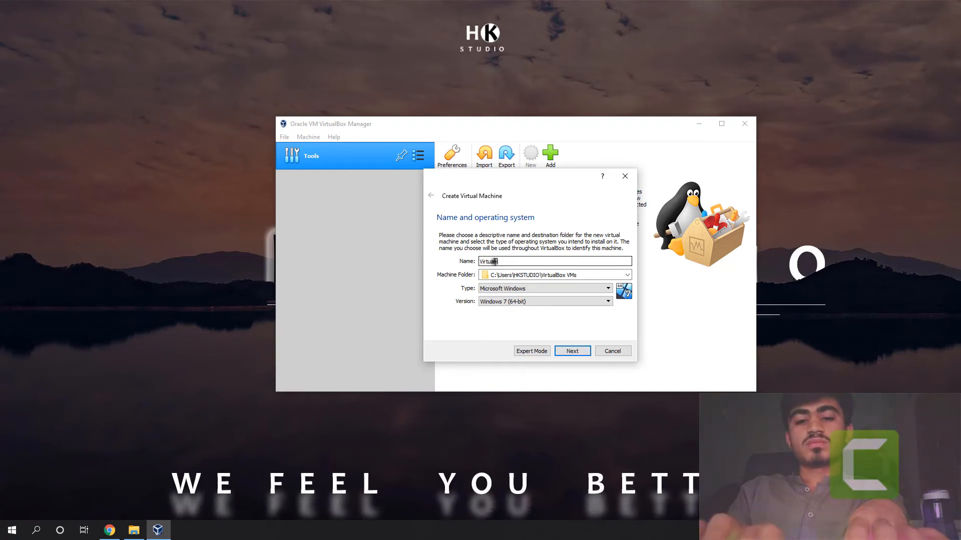
{"action": "type", "text": " Computer"}
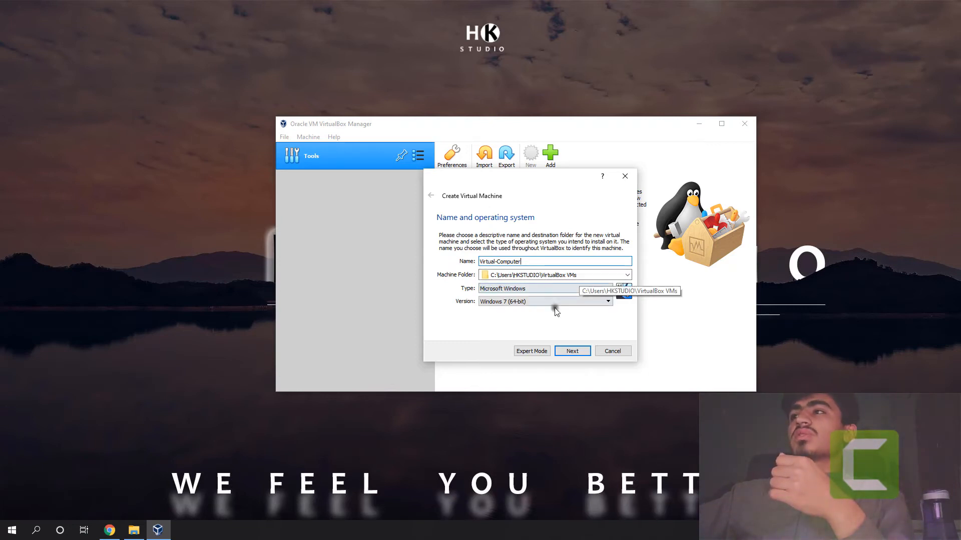
{"action": "left_click", "coordinate": [510, 290]}
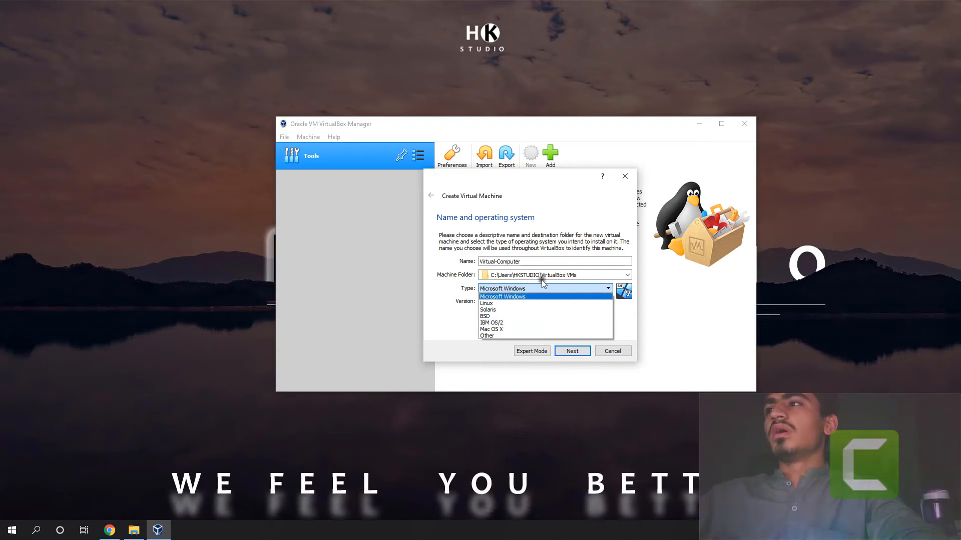
{"action": "left_click", "coordinate": [541, 297]}
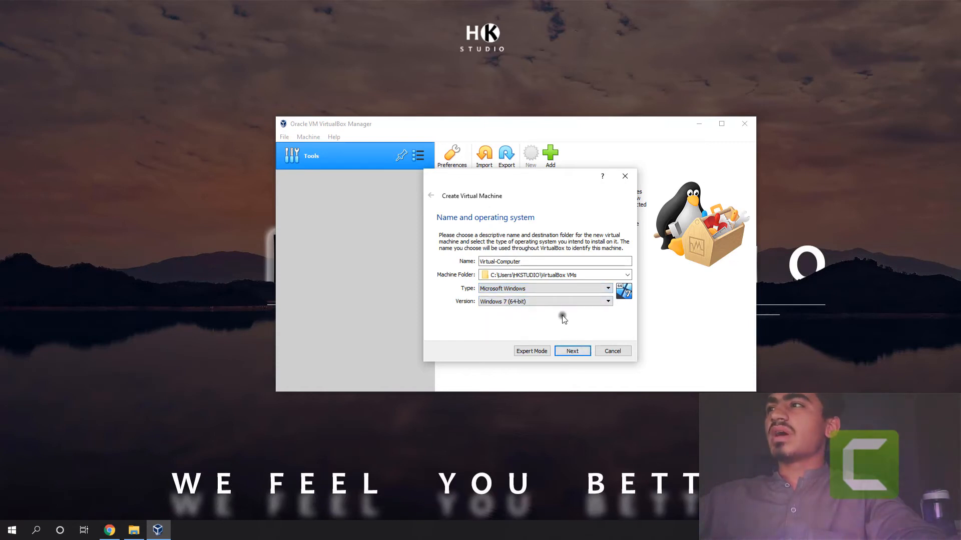
{"action": "left_click", "coordinate": [563, 353]}
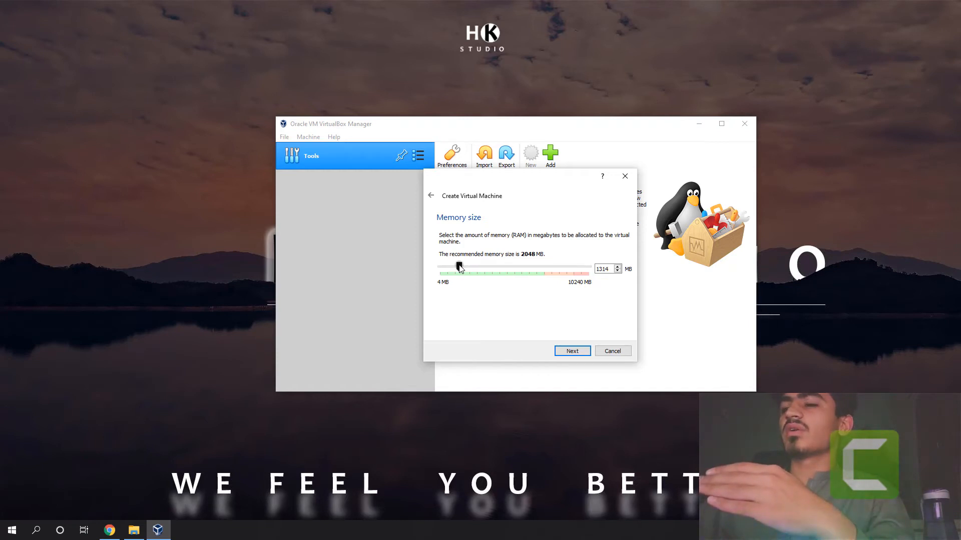
Step: Set the virtual machine's memory size to 2048 MB and proceed to the hard disk options
{"action": "double_click", "coordinate": [604, 269]}
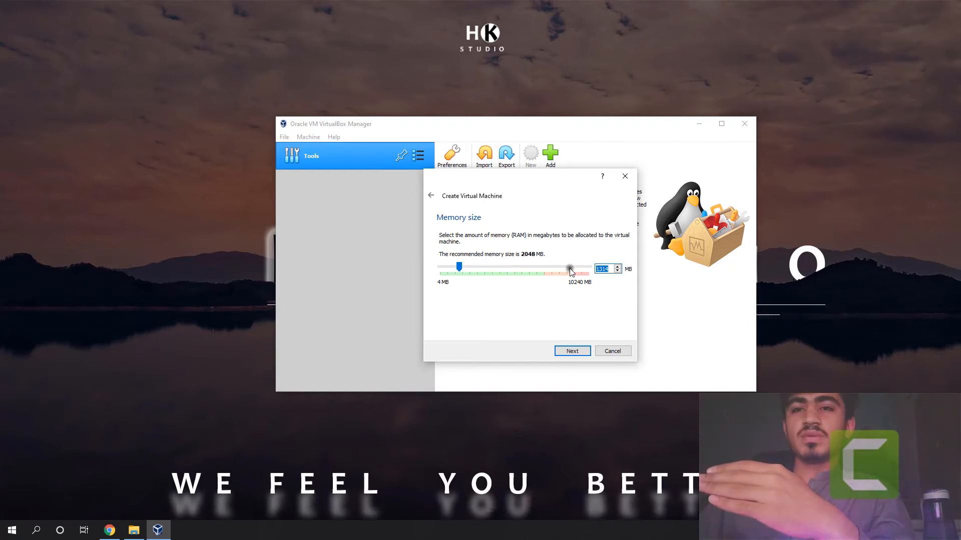
{"action": "type", "text": "1024"}
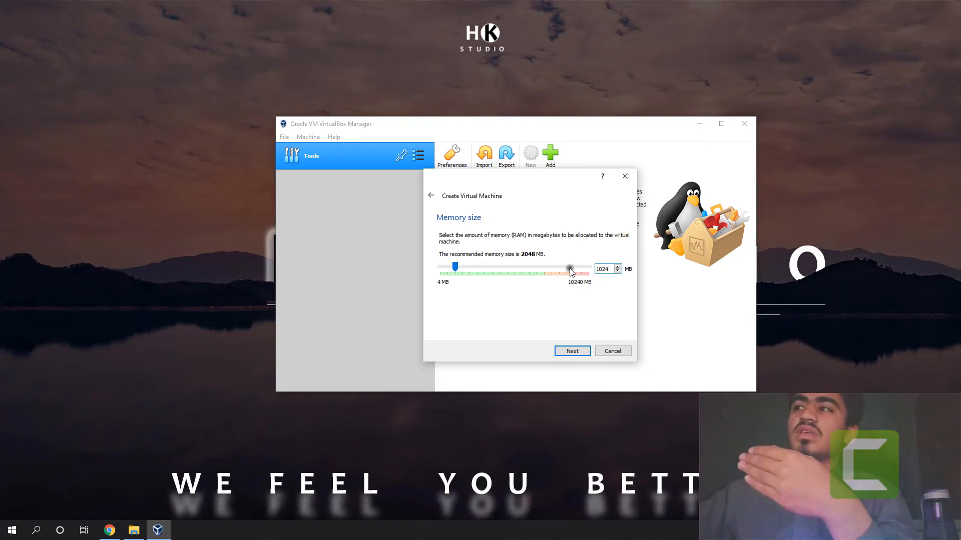
{"action": "double_click", "coordinate": [603, 269]}
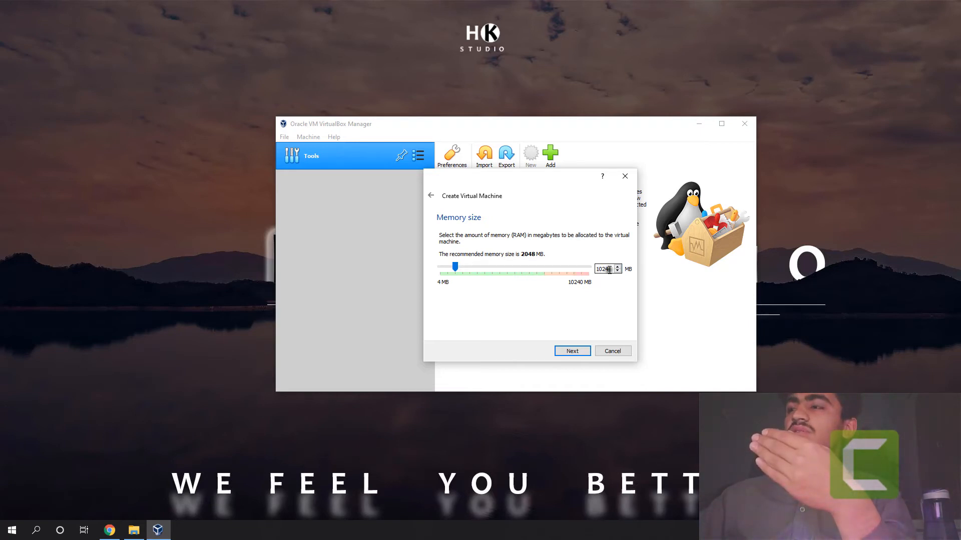
{"action": "type", "text": "6"}
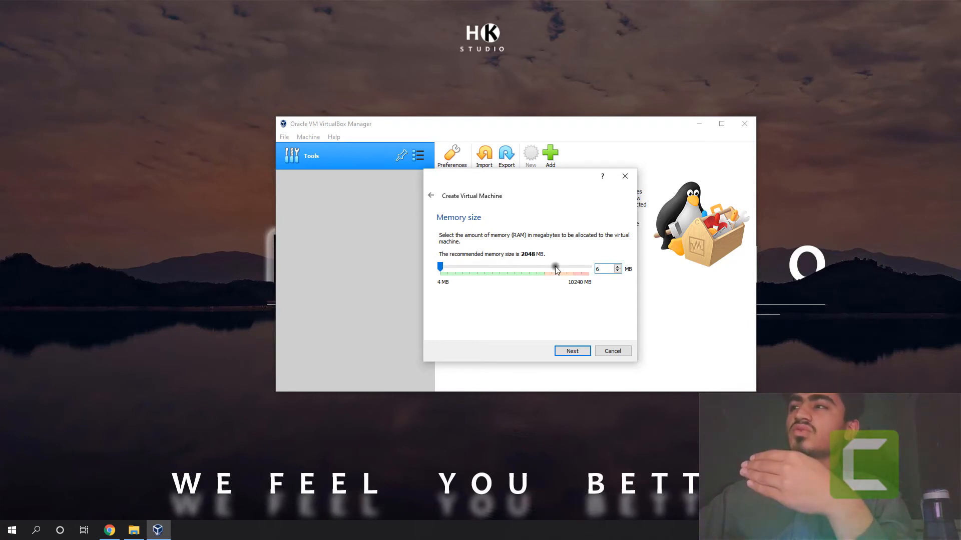
{"action": "type", "text": "048"}
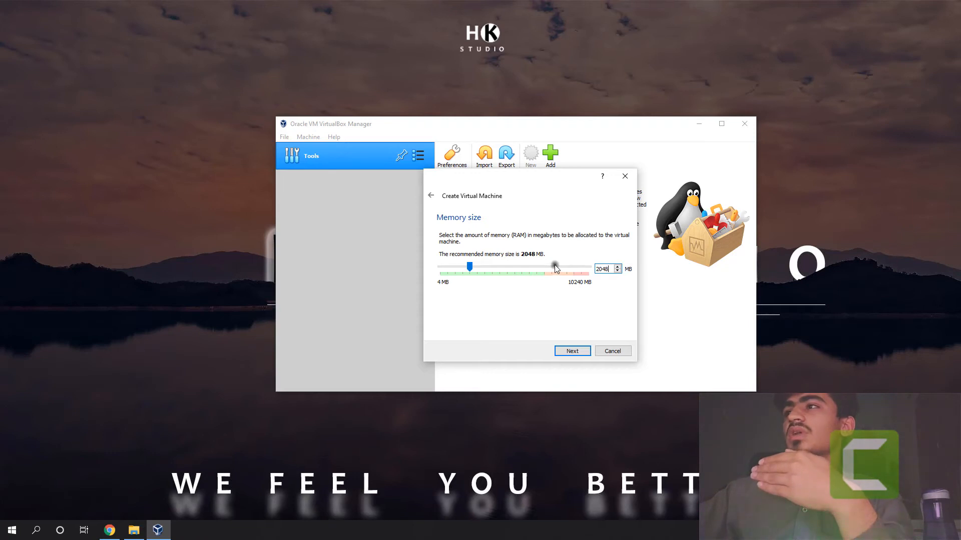
{"action": "left_click", "coordinate": [574, 351]}
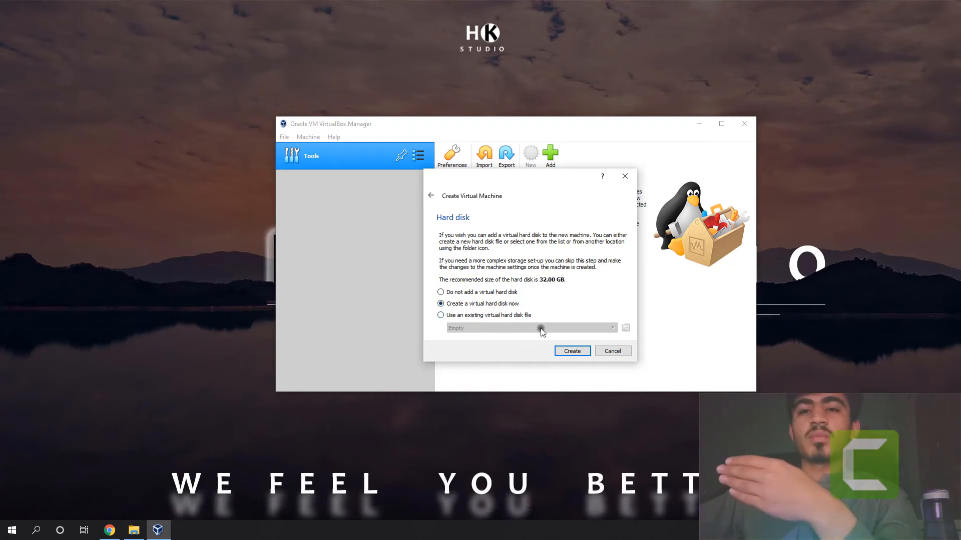
Step: Check the existing virtual hard disk file option, choose to create a virtual hard disk now and proceed
{"action": "left_click", "coordinate": [473, 315]}
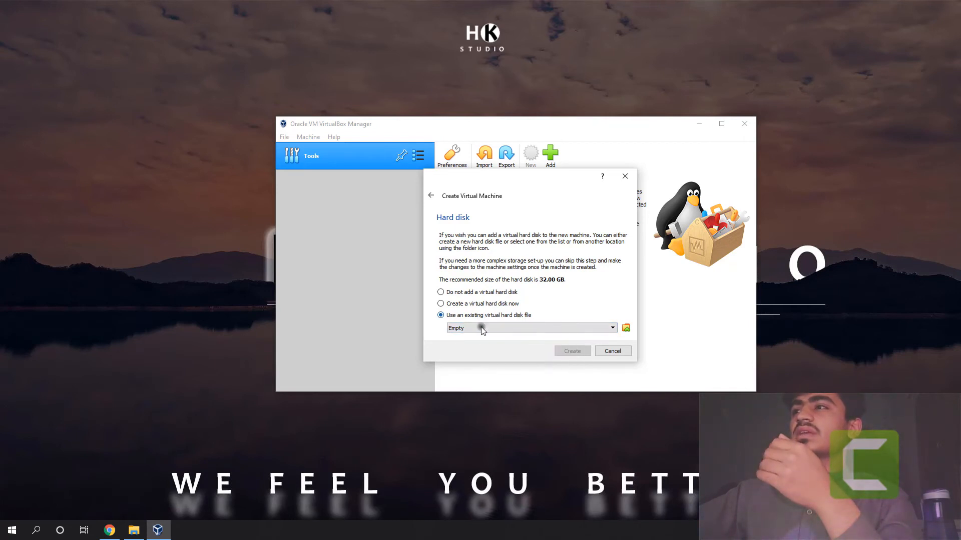
{"action": "left_click", "coordinate": [481, 326]}
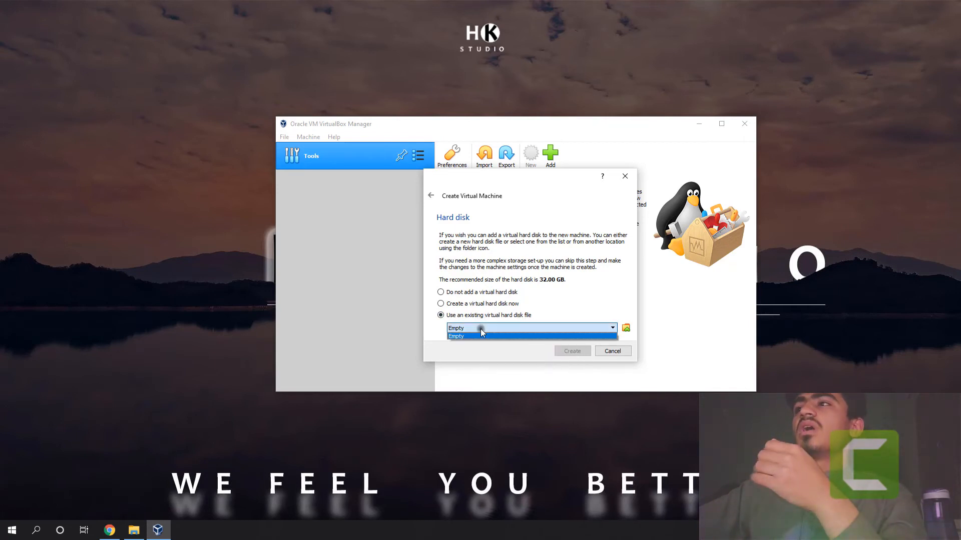
{"action": "left_click", "coordinate": [476, 304]}
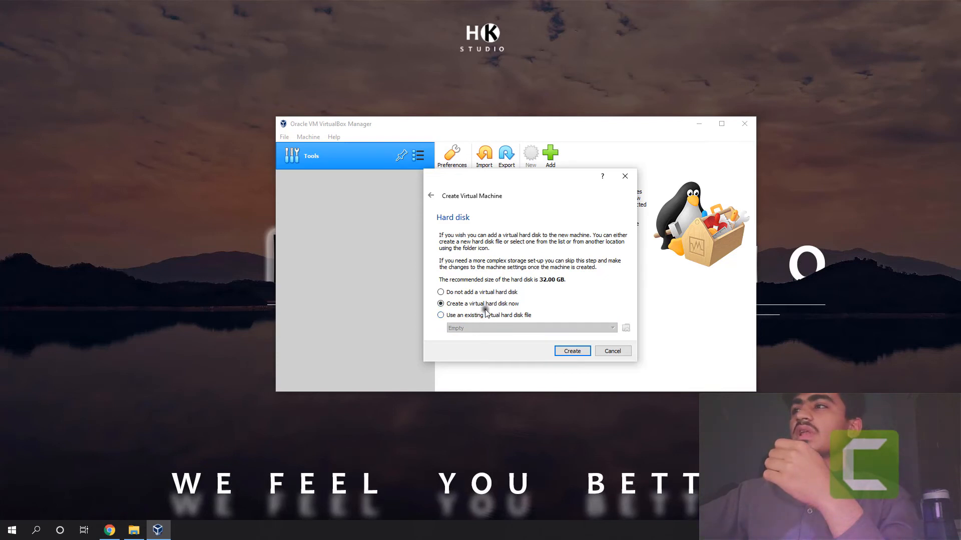
{"action": "left_click", "coordinate": [572, 352]}
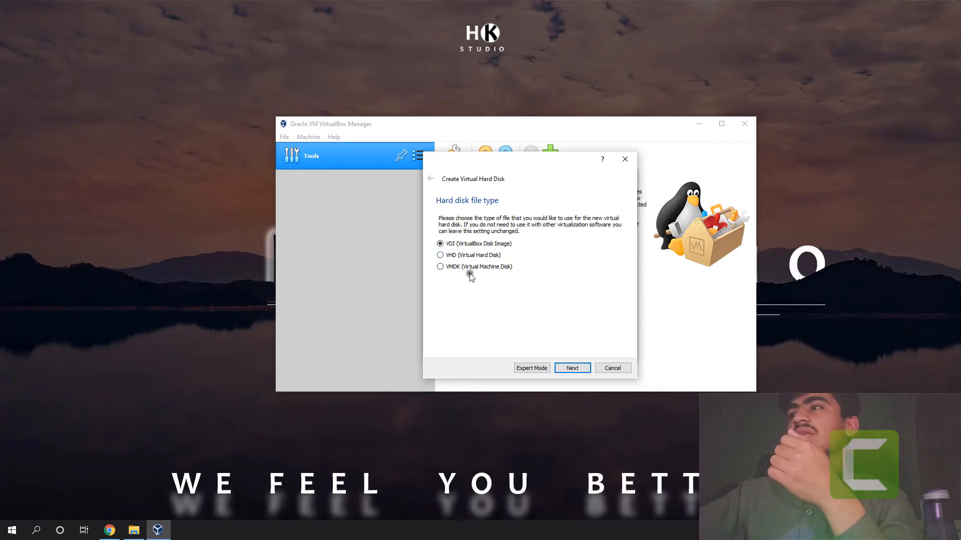
Step: Create the virtual hard disk as a dynamically allocated VDI of 32.00 GB in the default location
{"action": "left_click", "coordinate": [573, 368]}
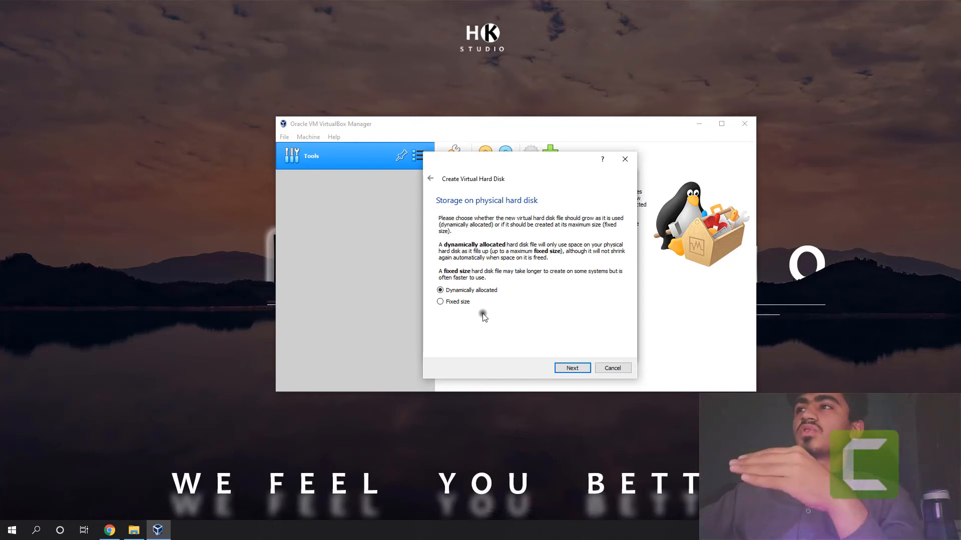
{"action": "left_click", "coordinate": [453, 302]}
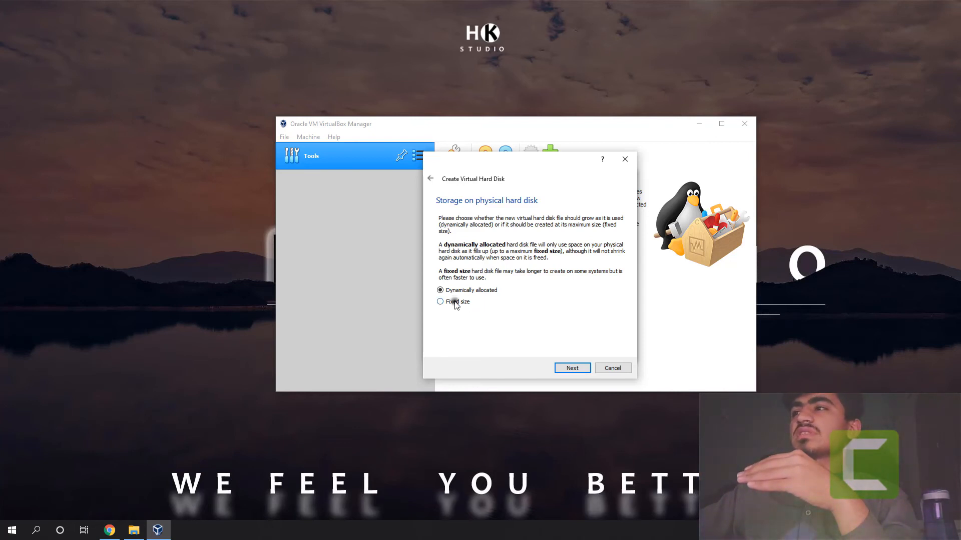
{"action": "left_click", "coordinate": [571, 368]}
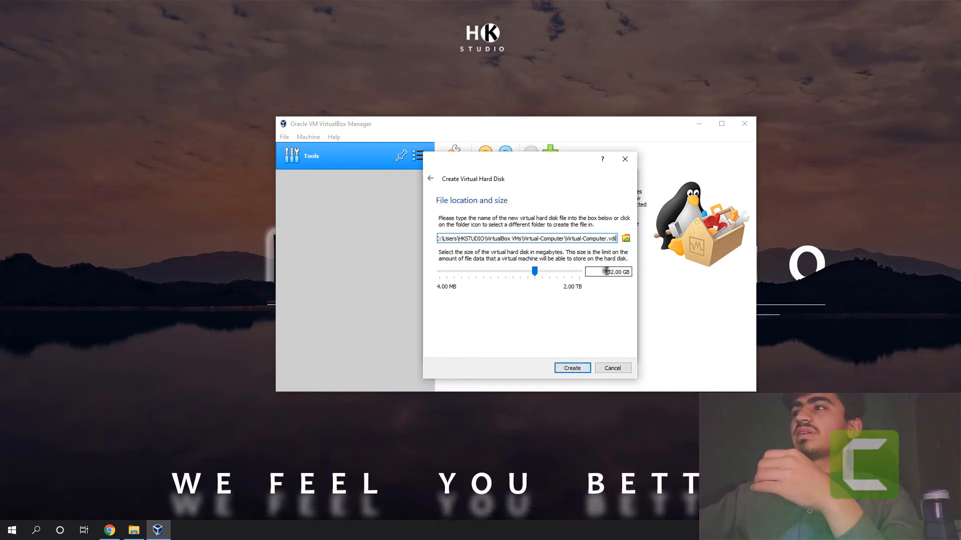
{"action": "left_click", "coordinate": [573, 368]}
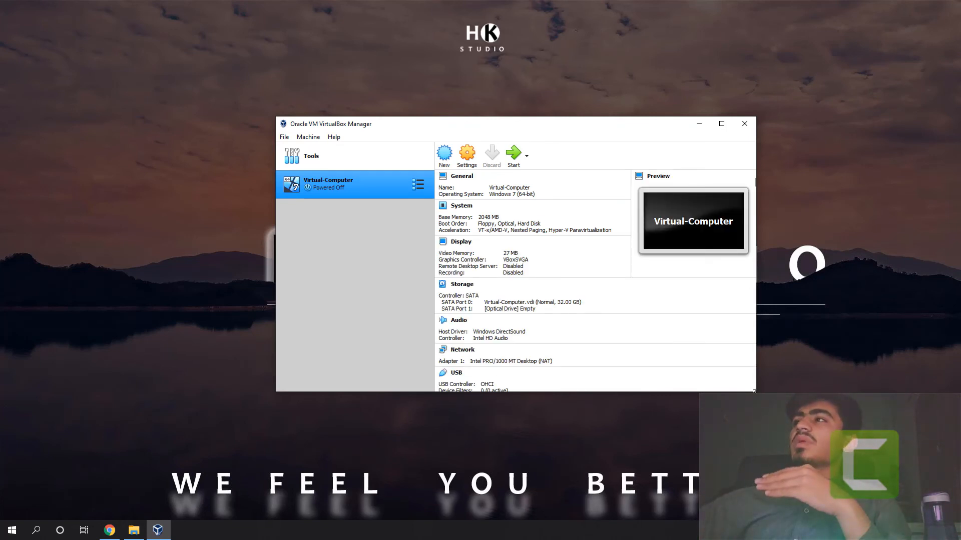
Step: Enlarge the VirtualBox Manager window to fit all of the machine's details and reposition it on the desktop
{"action": "left_click_drag", "start_coordinate": [754, 392], "coordinate": [877, 480]}
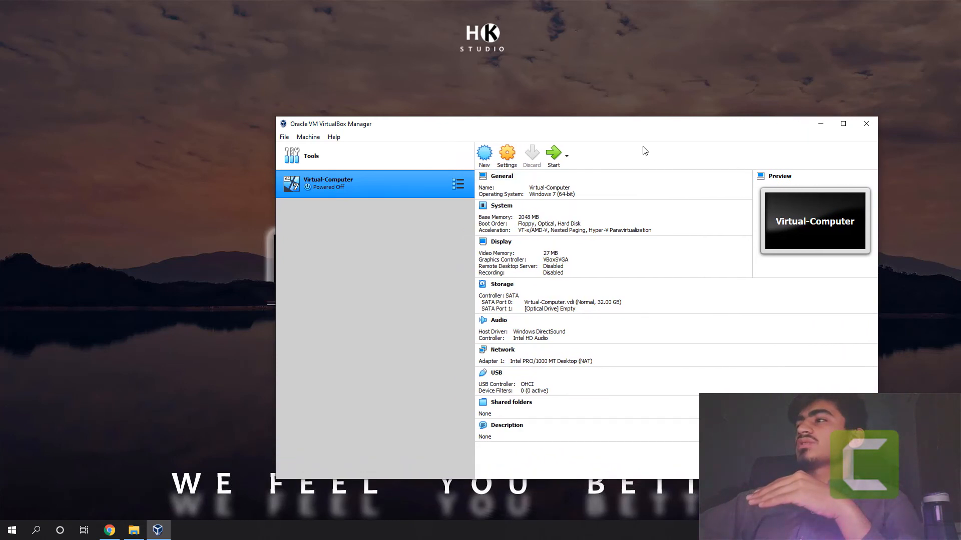
{"action": "left_click_drag", "start_coordinate": [628, 125], "coordinate": [557, 90]}
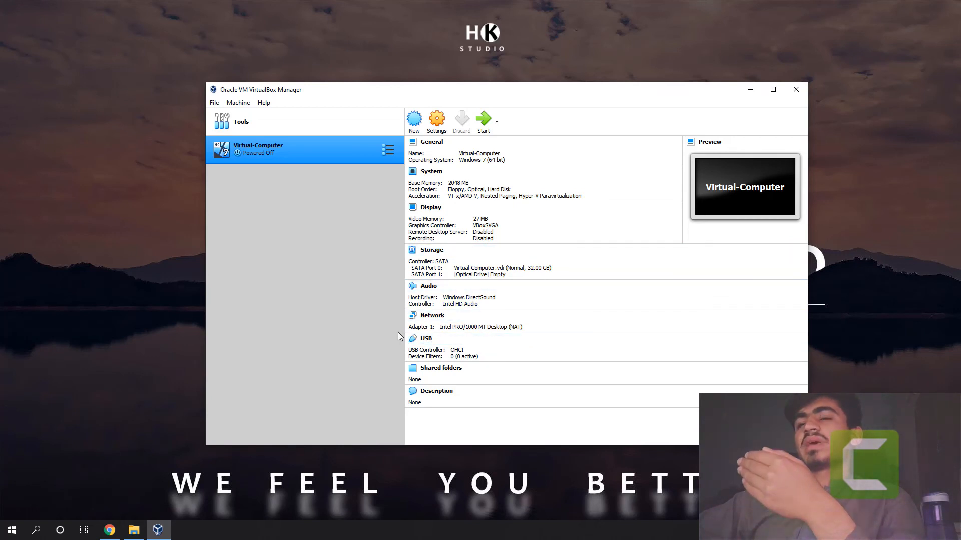
Step: Start Virtual-Computer with Host Drive 'I:' as its start-up disk and maximize the running machine's window
{"action": "left_click", "coordinate": [482, 124]}
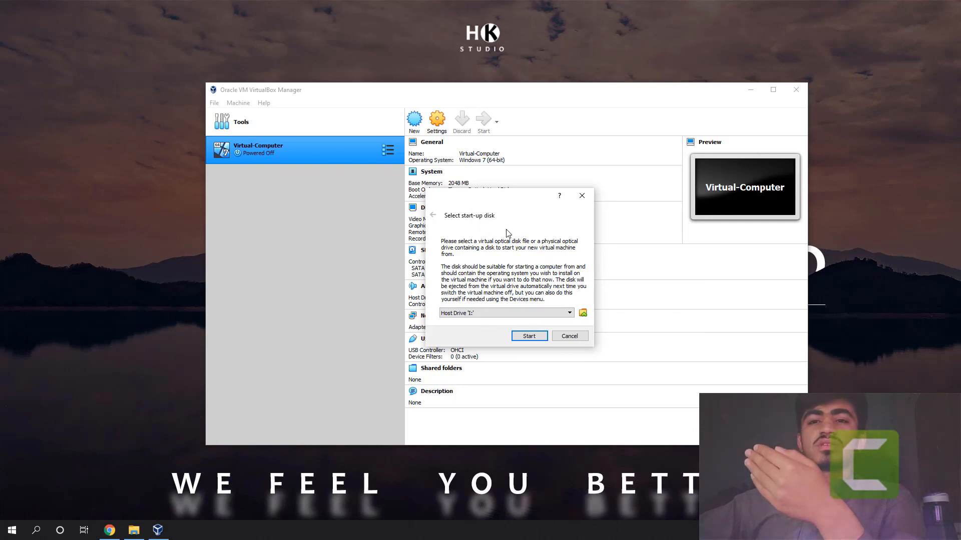
{"action": "left_click", "coordinate": [504, 313]}
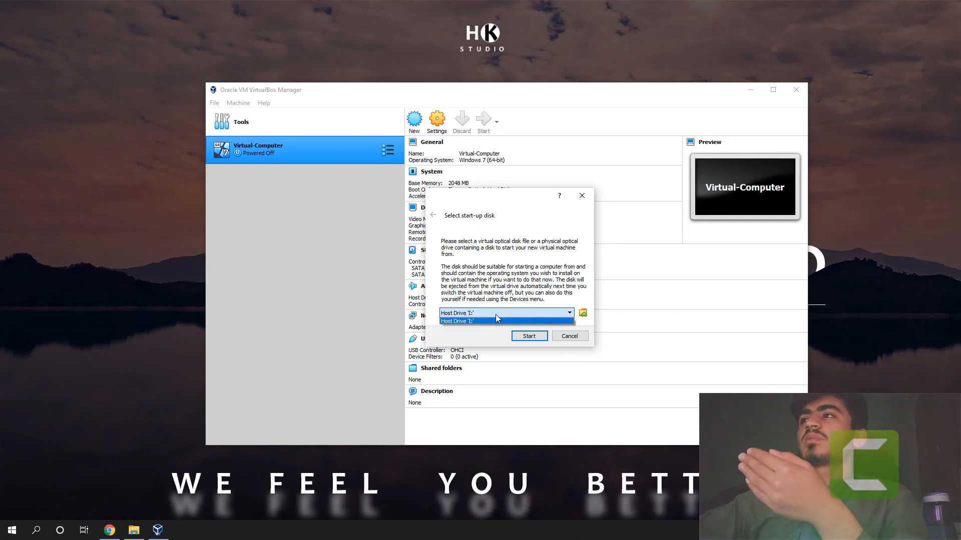
{"action": "left_click", "coordinate": [495, 316]}
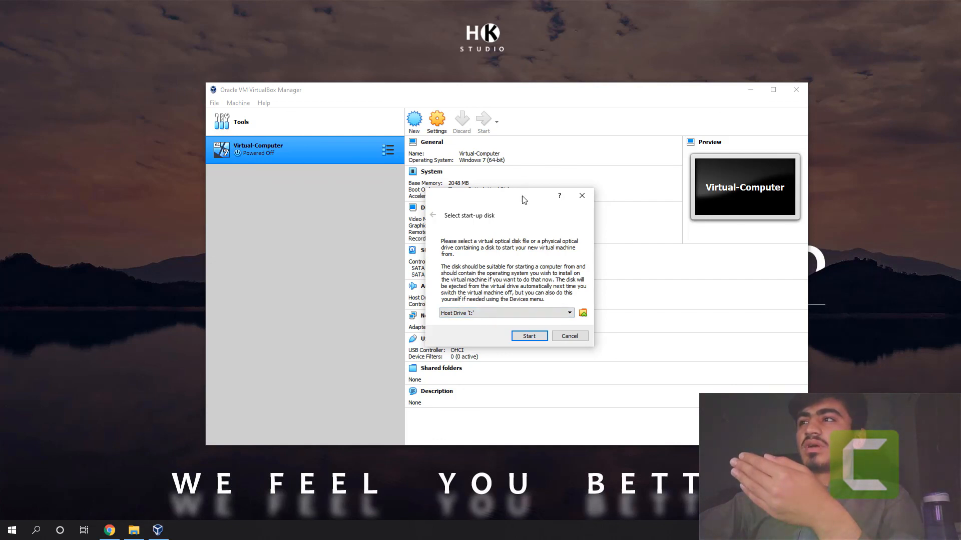
{"action": "left_click", "coordinate": [528, 336]}
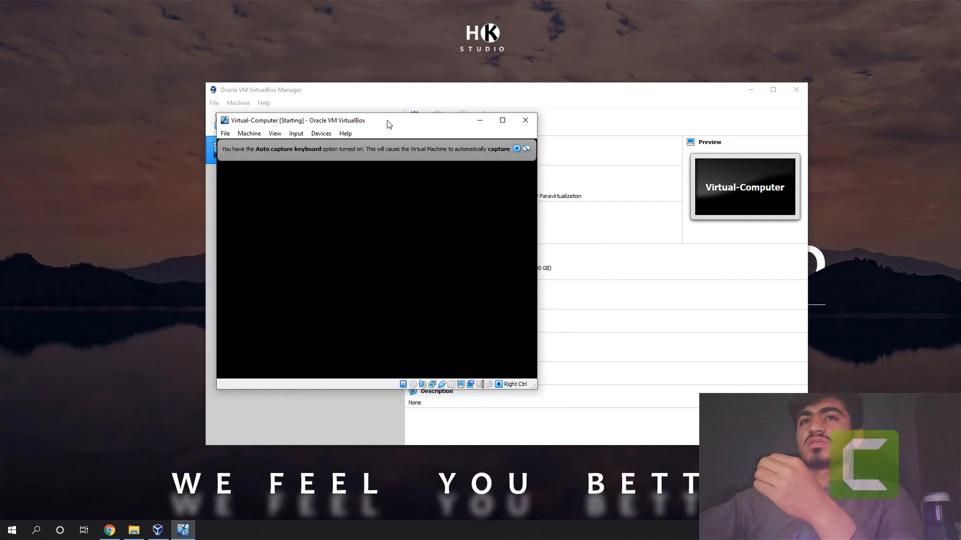
{"action": "left_click_drag", "start_coordinate": [389, 124], "coordinate": [474, 138]}
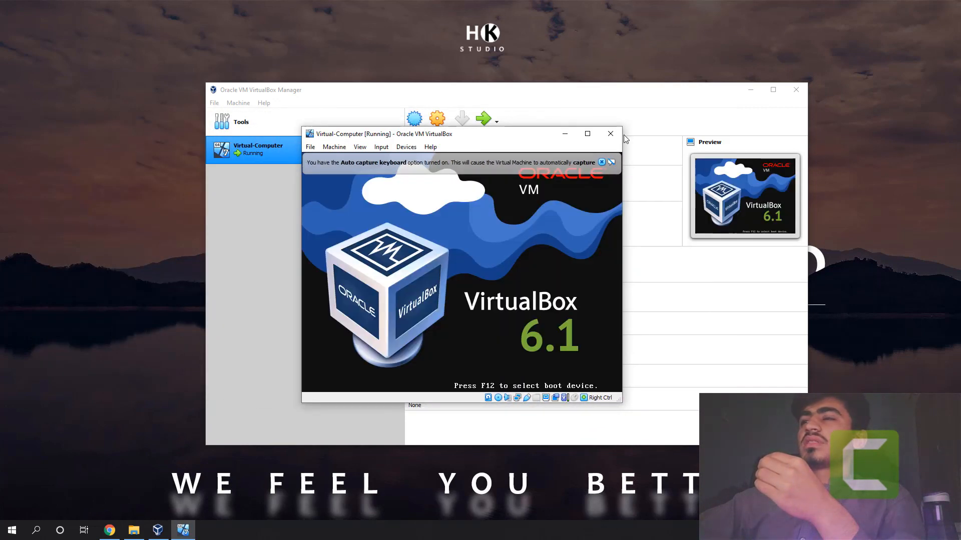
{"action": "left_click", "coordinate": [588, 133]}
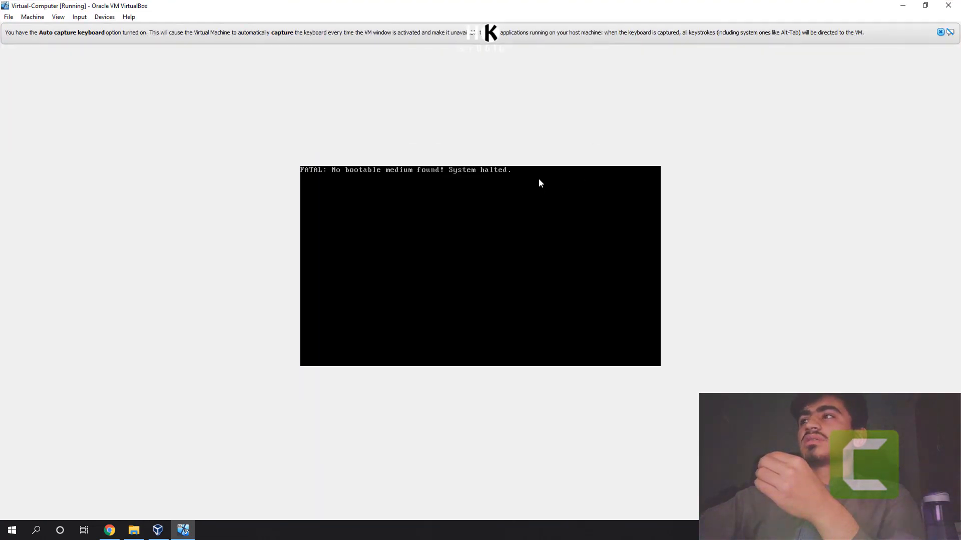